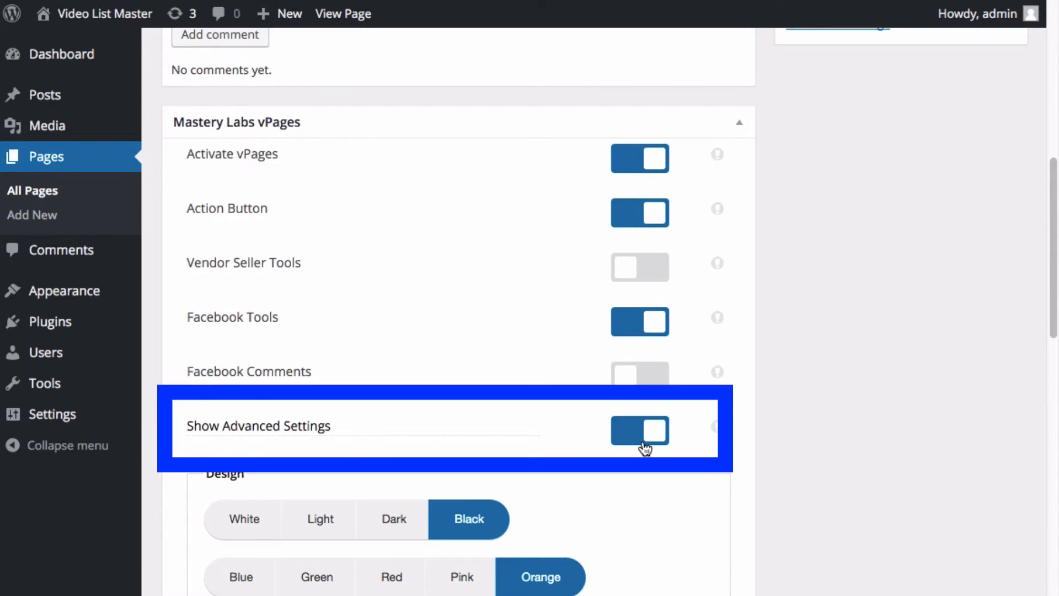
Switch Show Advanced Settings off and back on, and review the Design, Video and Action Button fields
click(645, 439)
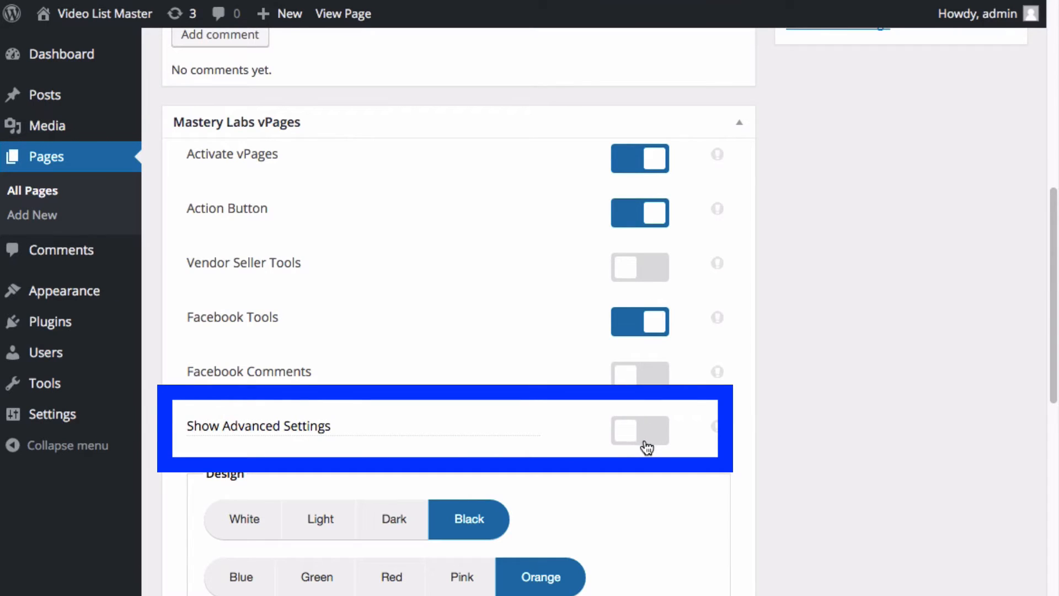
click(647, 446)
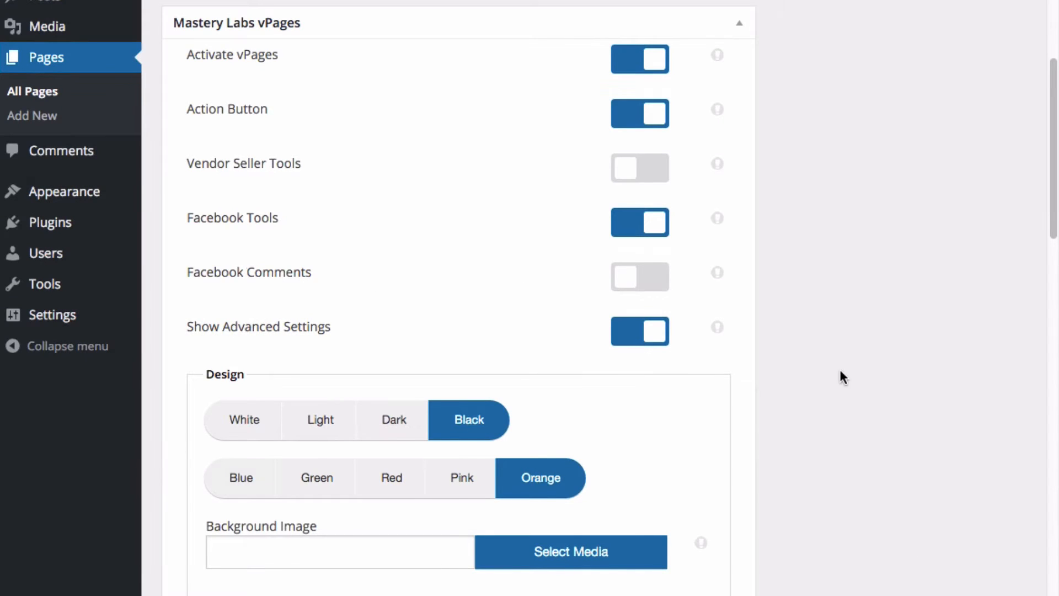
scroll(833, 371, down, 5)
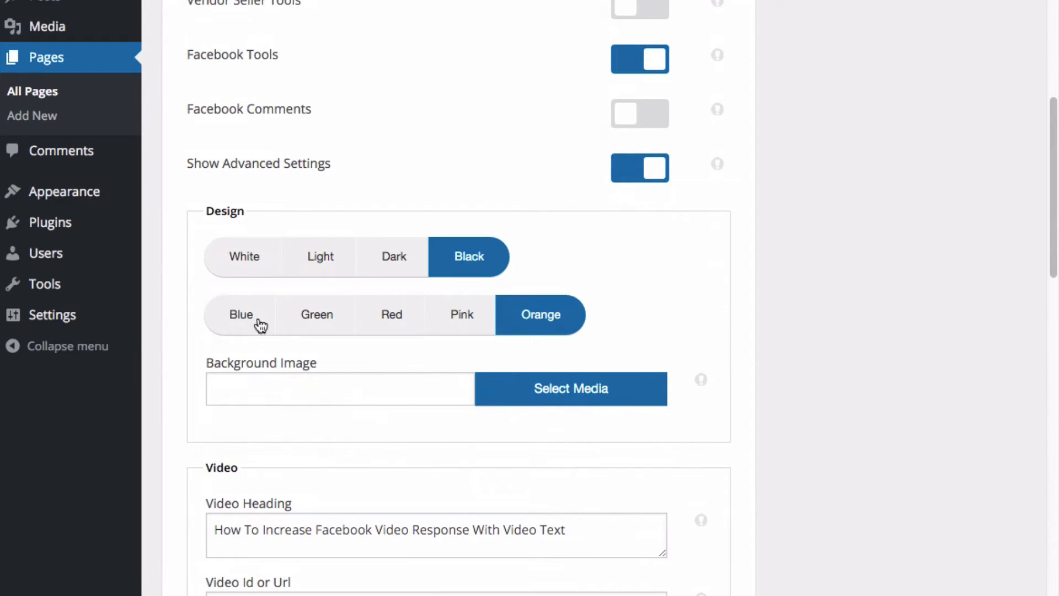
scroll(767, 432, down, 5)
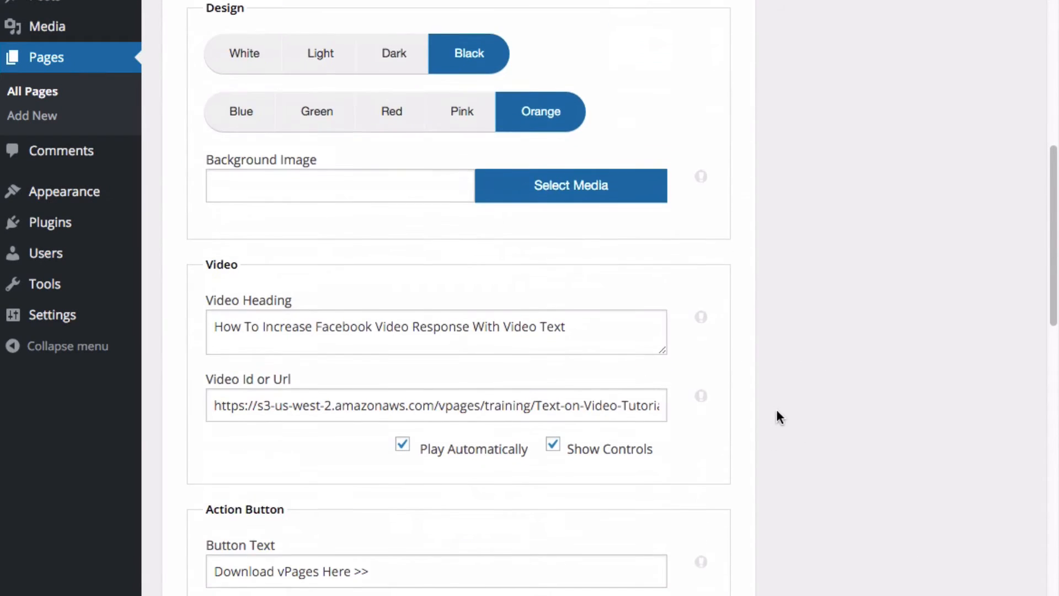
scroll(776, 411, down, 7)
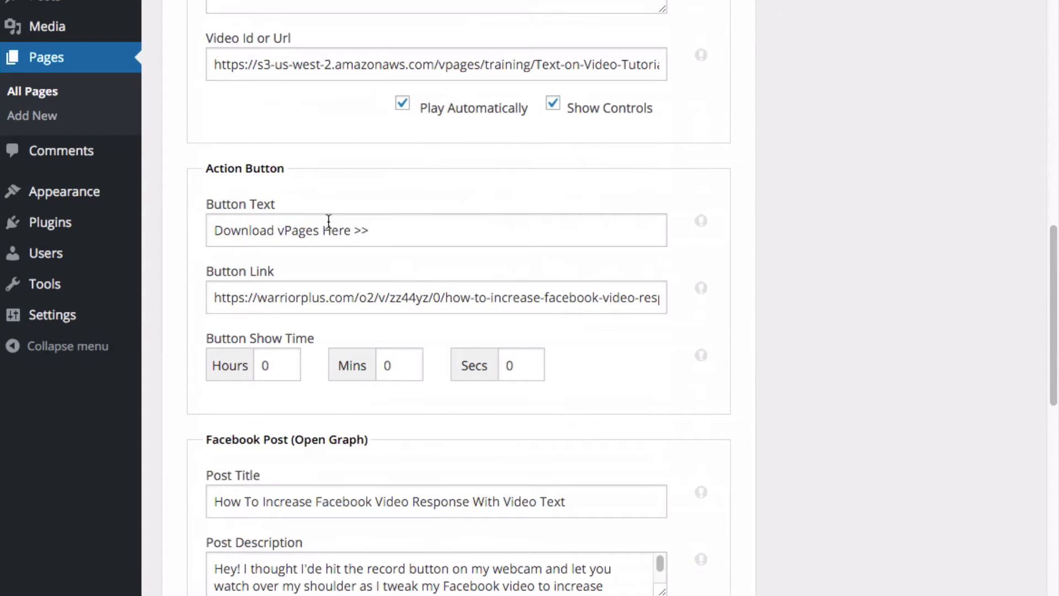
drag(206, 168, 276, 175)
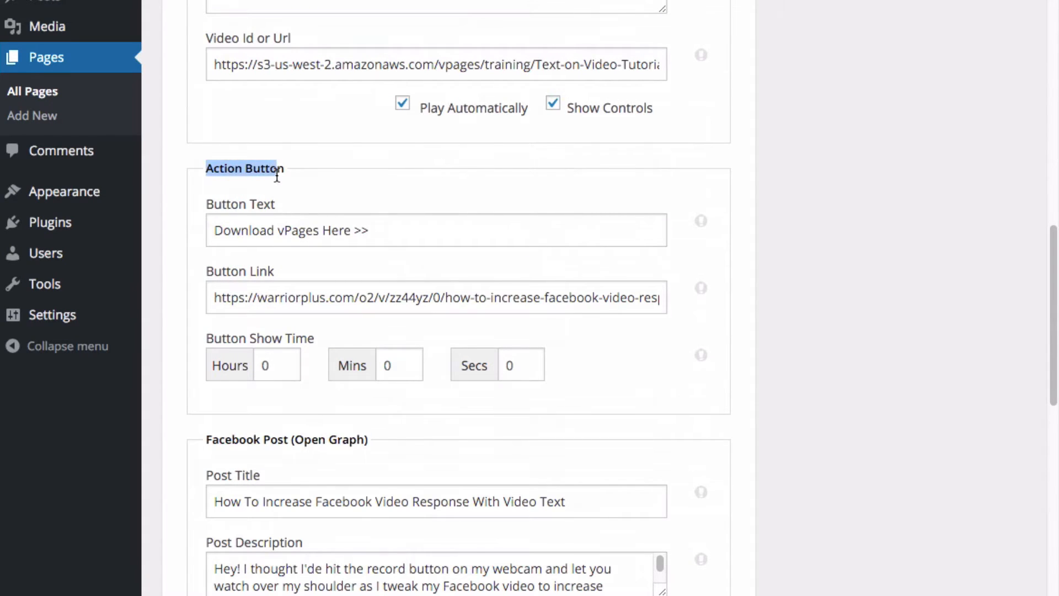
click(293, 297)
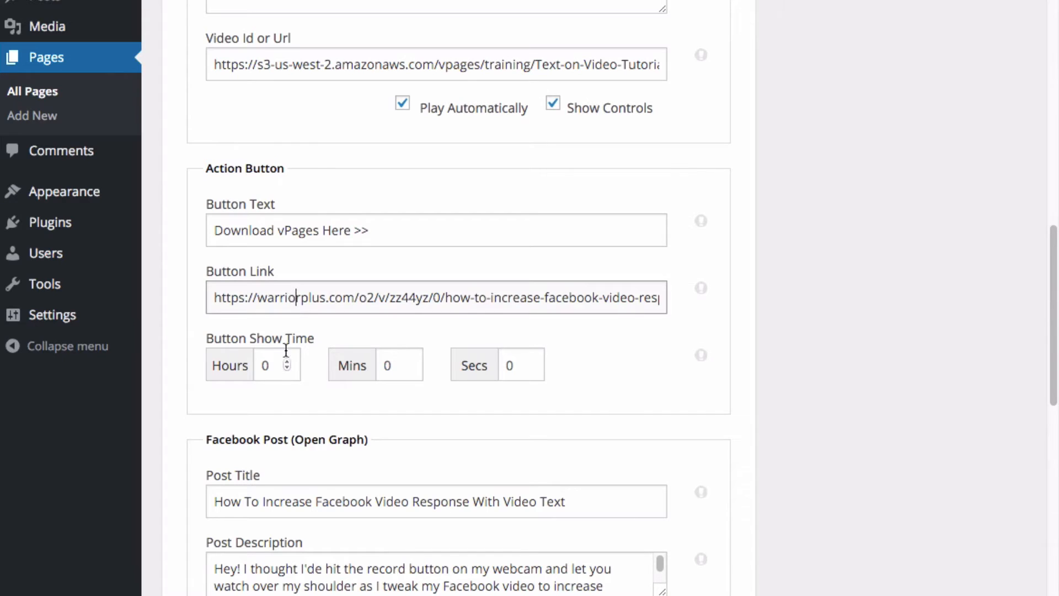
click(270, 365)
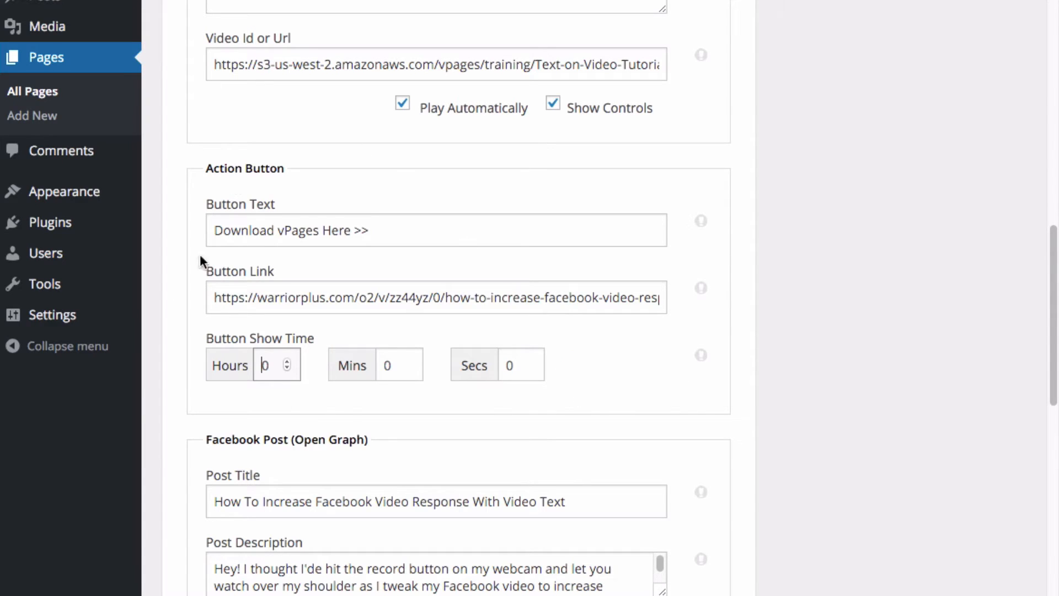
scroll(603, 397, up, 5)
scroll(585, 360, up, 6)
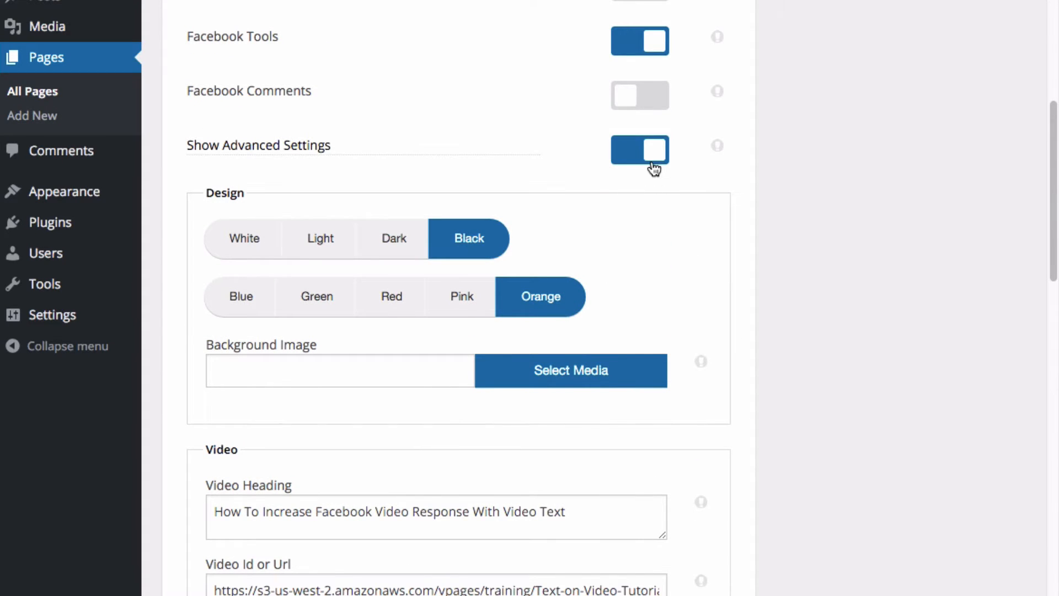
Toggle Show Advanced Settings off and on again to compare the Action Button fields
click(649, 157)
scroll(643, 232, down, 10)
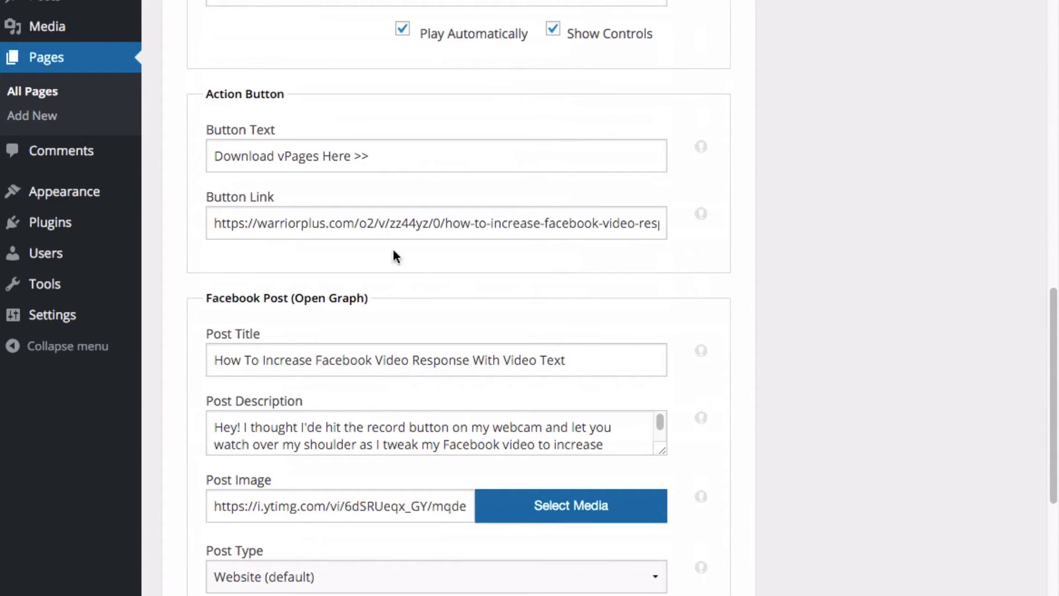
scroll(561, 300, up, 9)
click(646, 113)
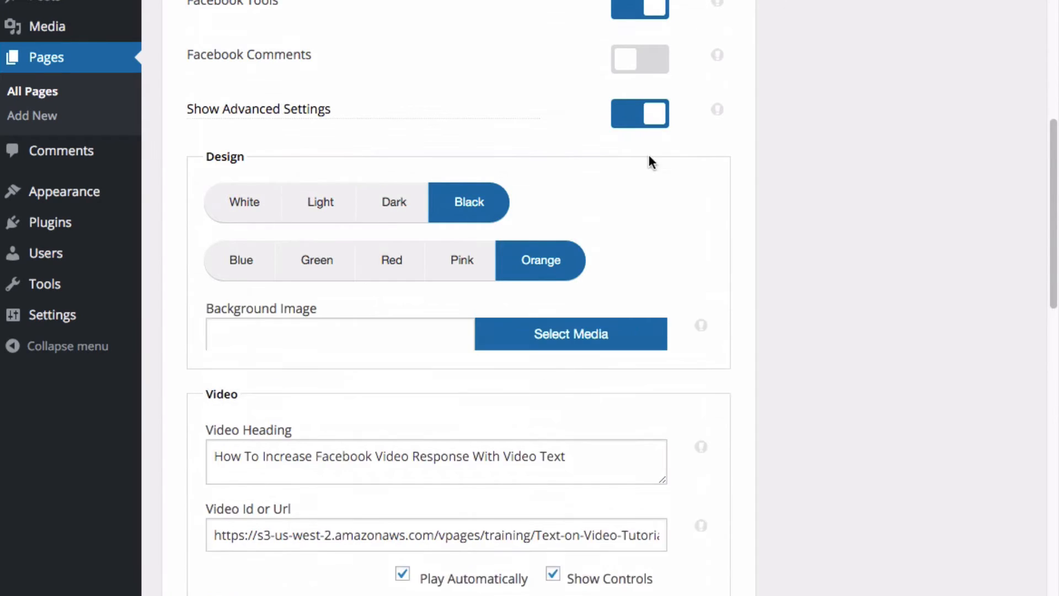
scroll(650, 301, down, 8)
scroll(535, 309, down, 2)
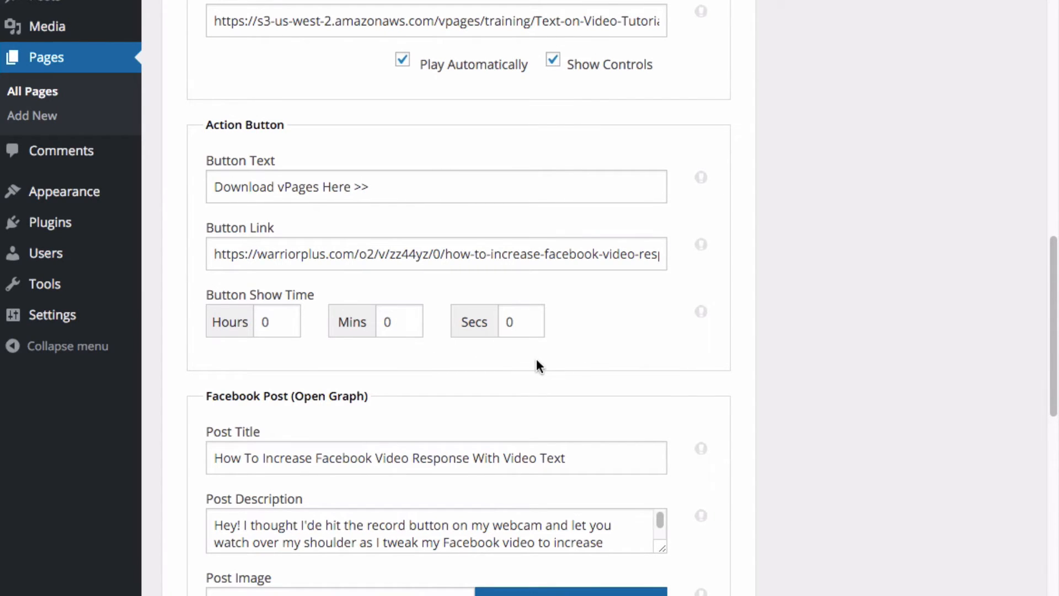
Set the action button's show time to 3 seconds and update the page
click(508, 319)
text(3)
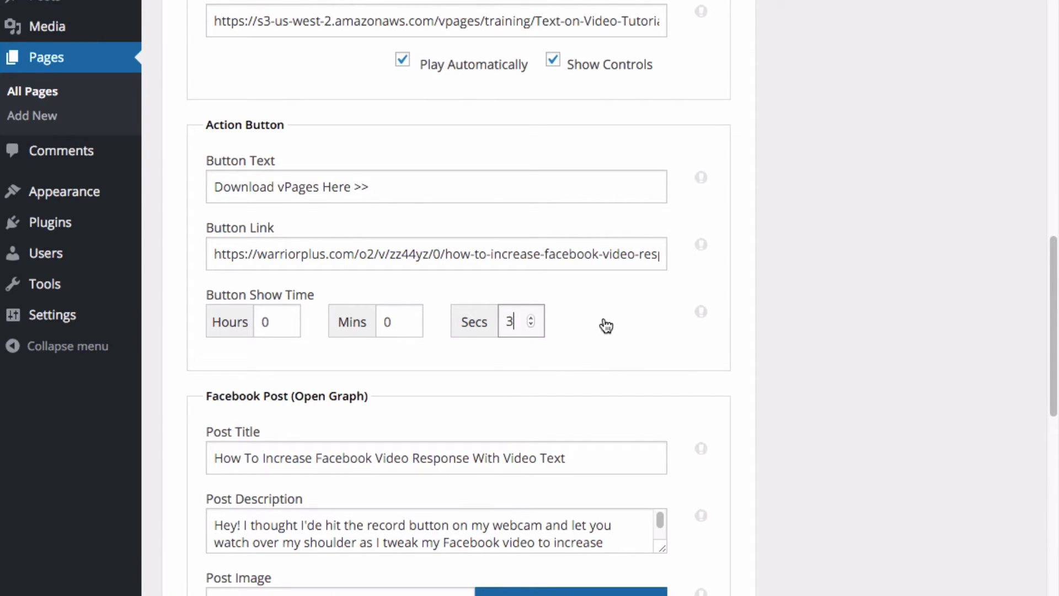
scroll(805, 382, up, 3)
scroll(806, 383, up, 20)
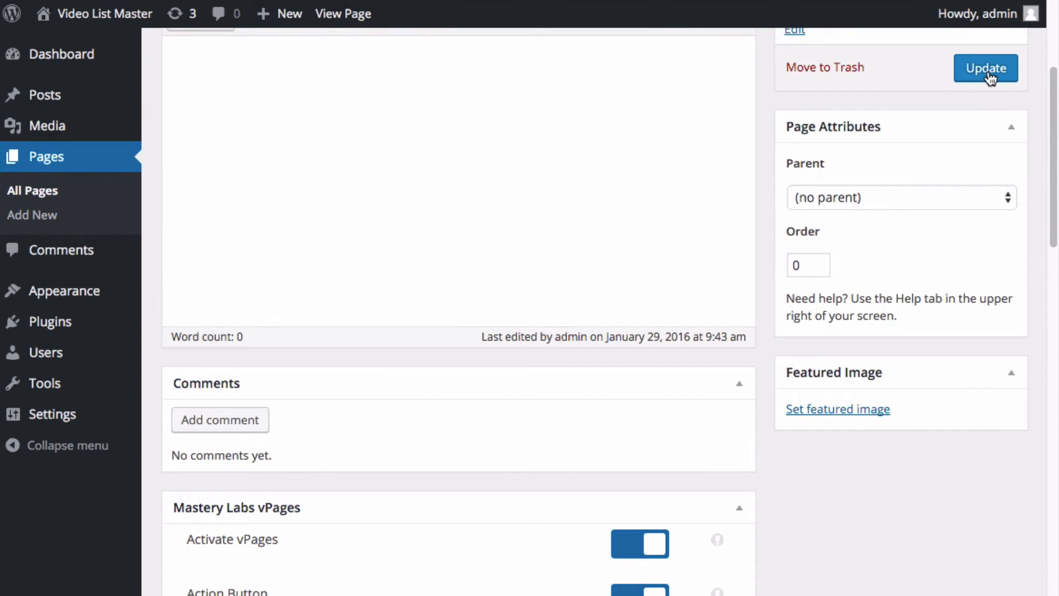
click(987, 76)
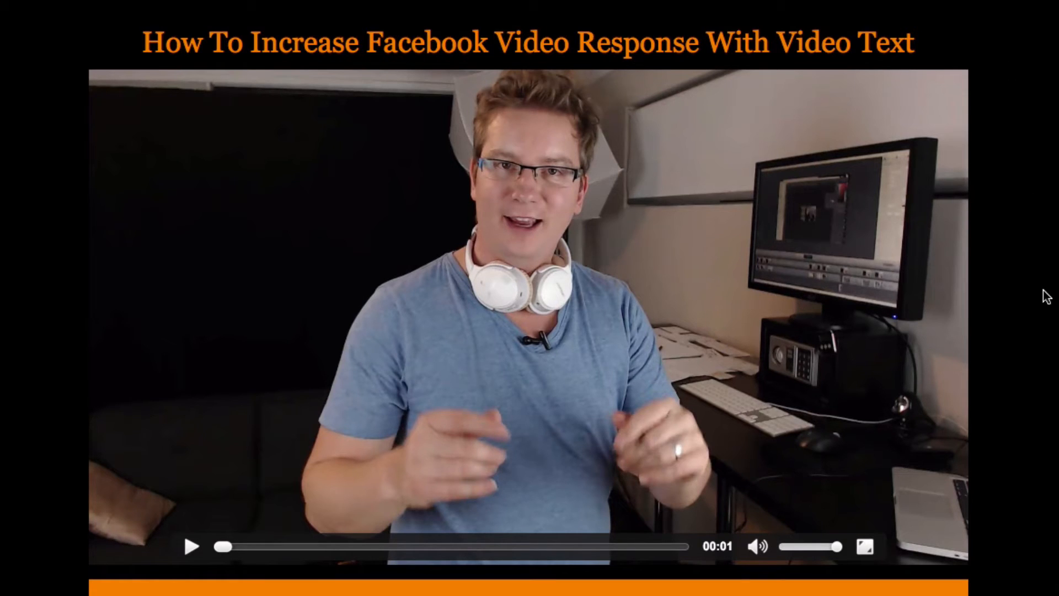
View the published page and play the video to check the delayed action button
key(super+r)
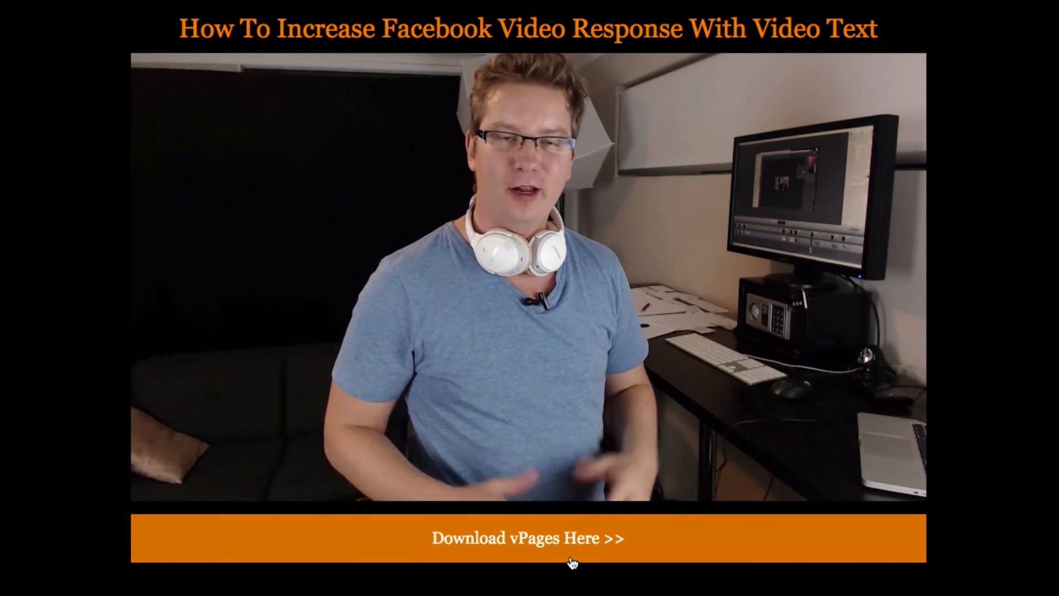
mouse_move(293, 397)
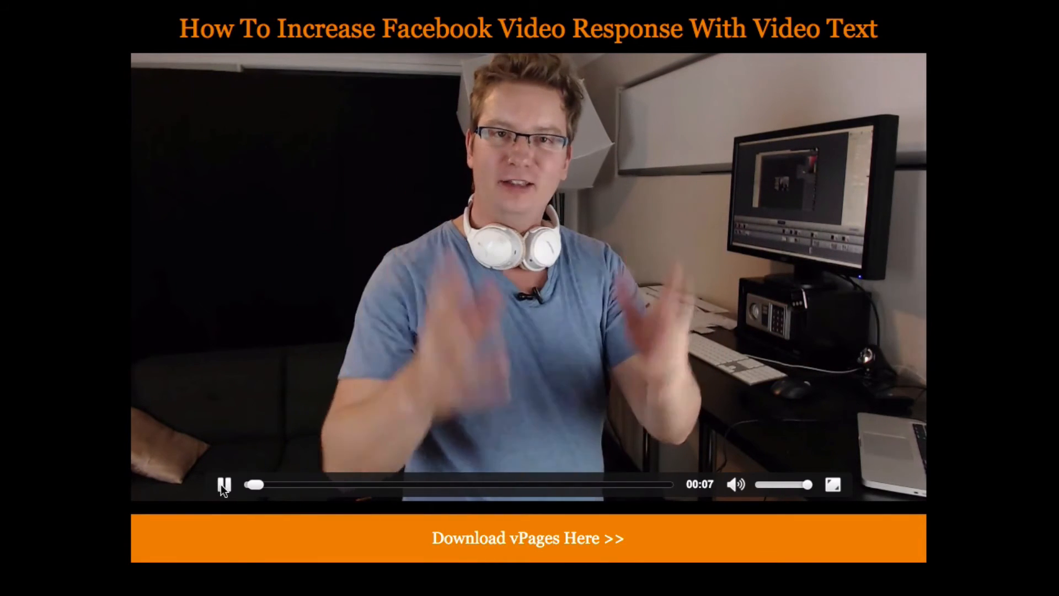
click(223, 484)
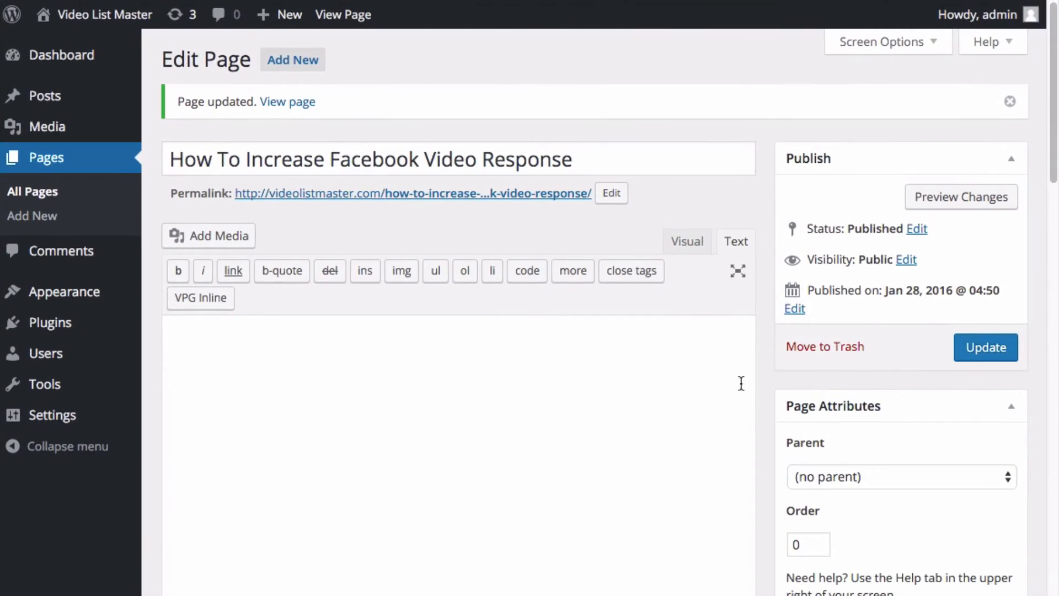
Review the vPages Design, Video, Action Button and Facebook Post settings on the edit page
scroll(740, 428, down, 12)
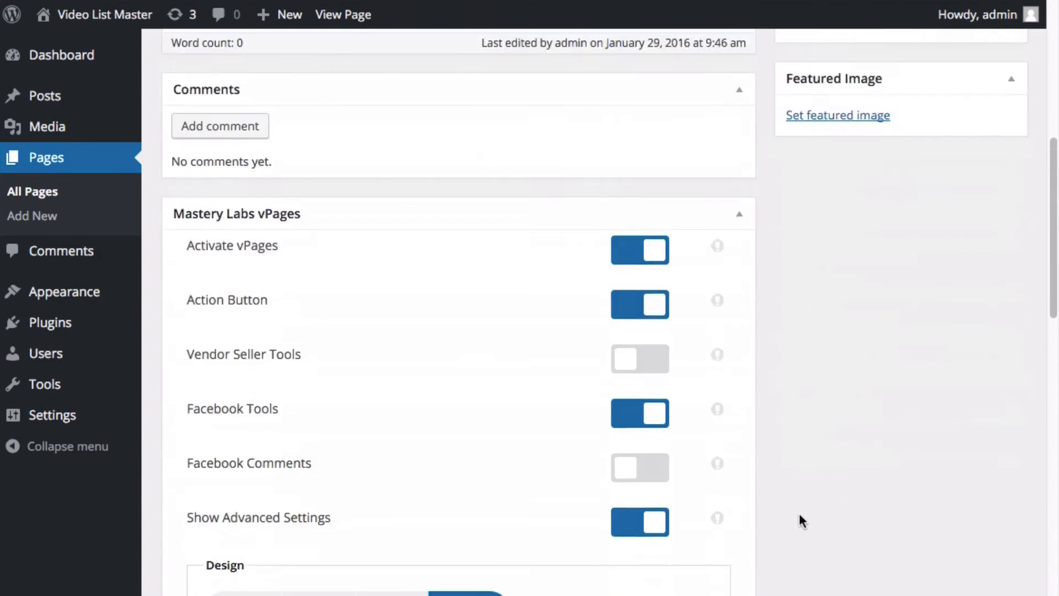
scroll(816, 510, down, 5)
scroll(810, 527, down, 5)
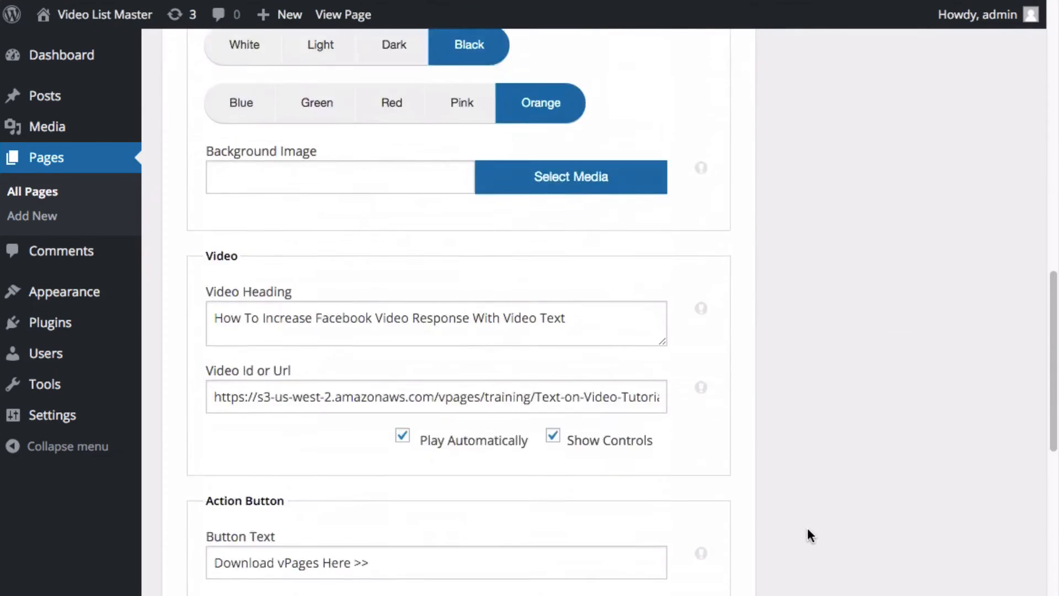
scroll(802, 526, up, 7)
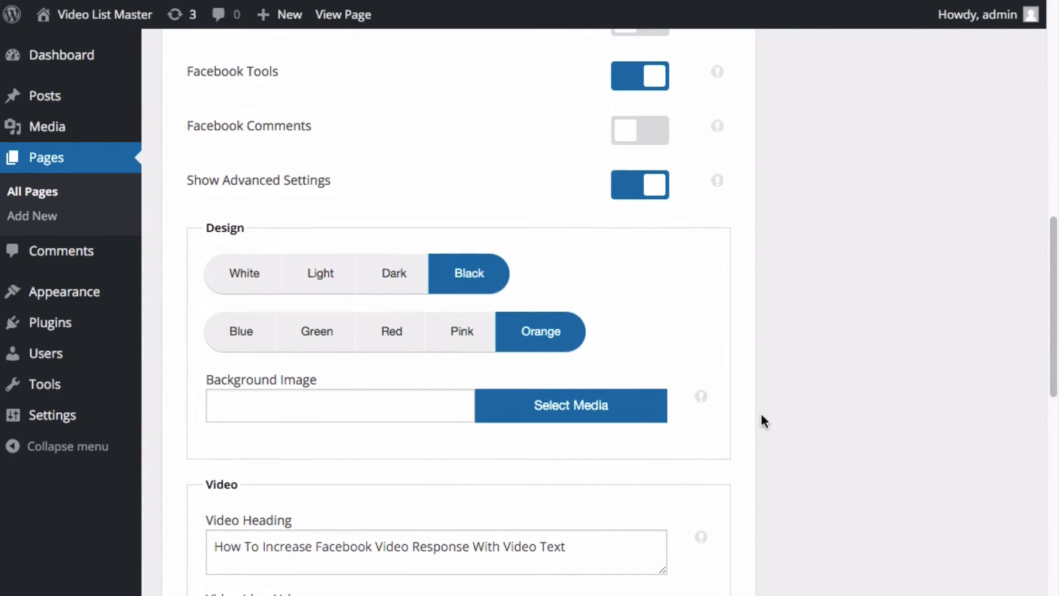
scroll(761, 416, down, 3)
scroll(765, 422, up, 1)
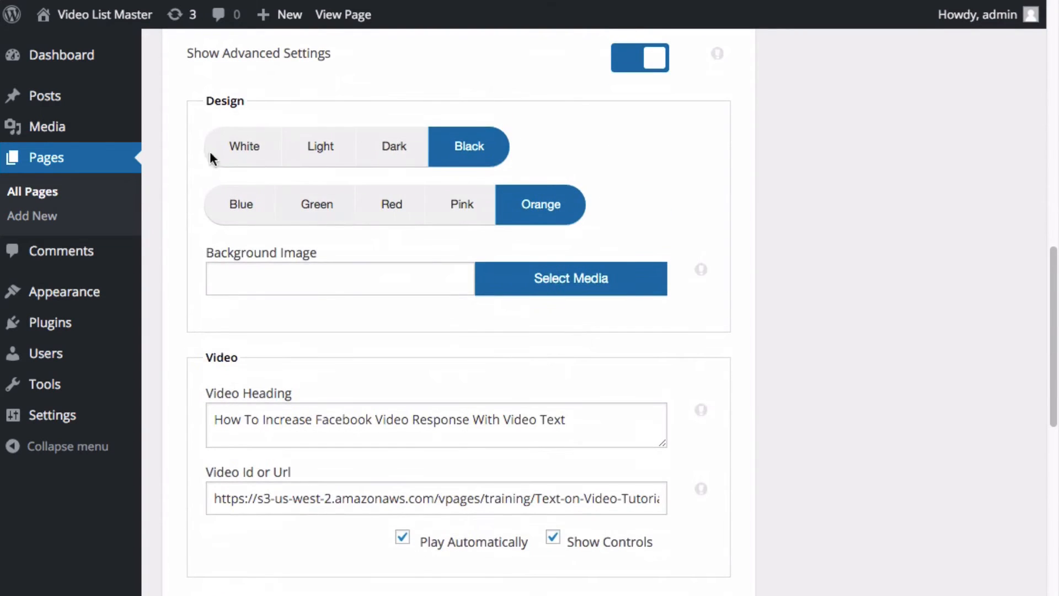
click(264, 276)
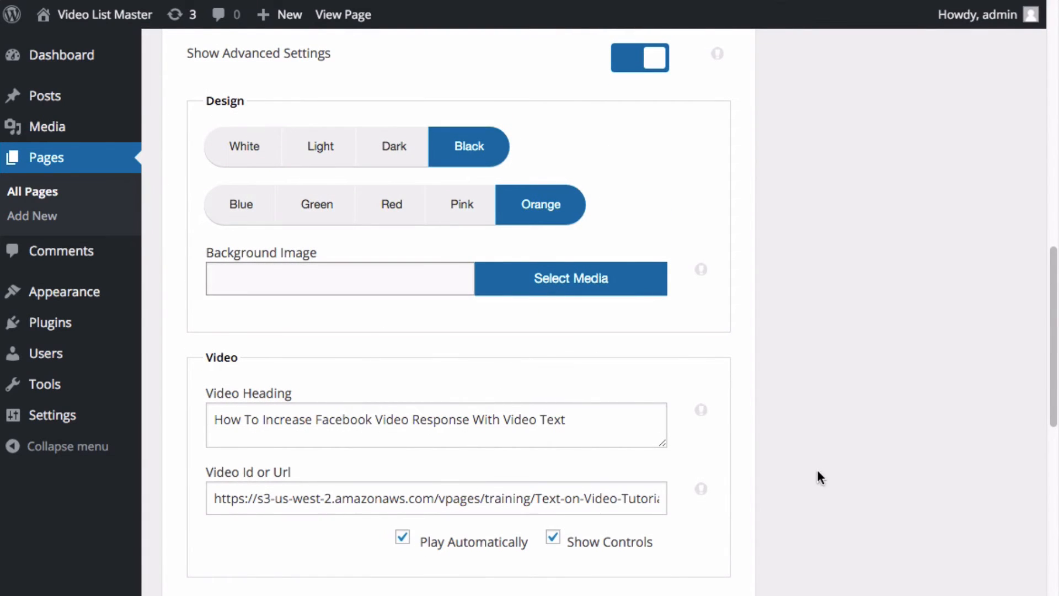
scroll(818, 481, down, 8)
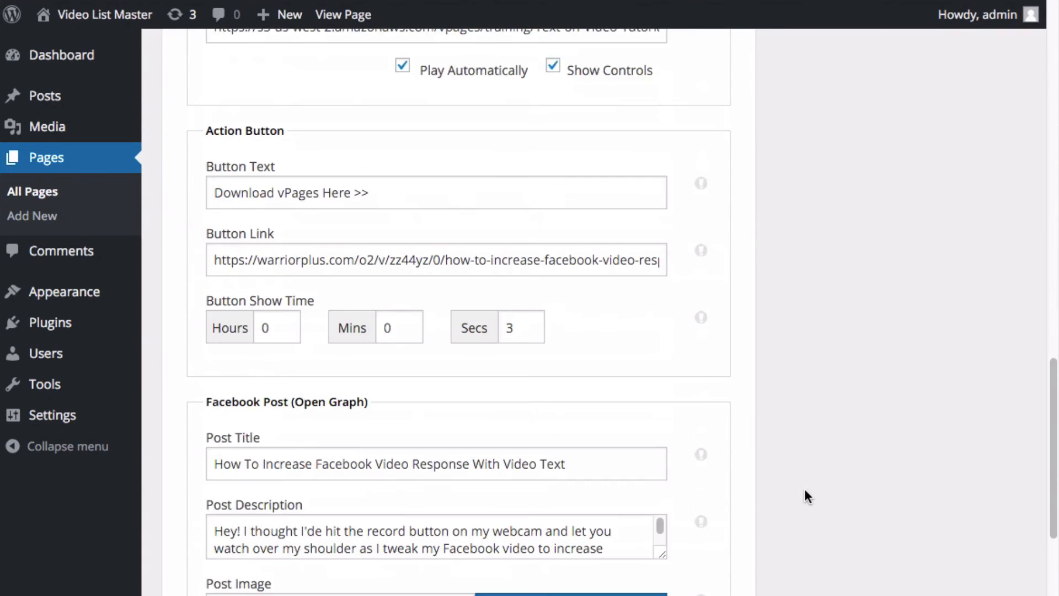
scroll(804, 496, down, 6)
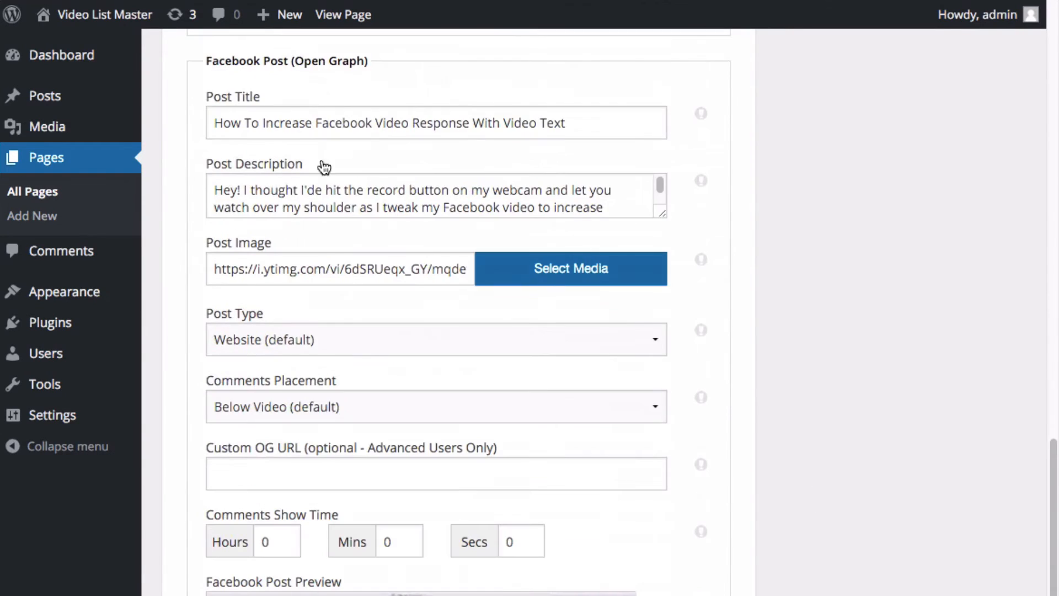
scroll(858, 486, down, 4)
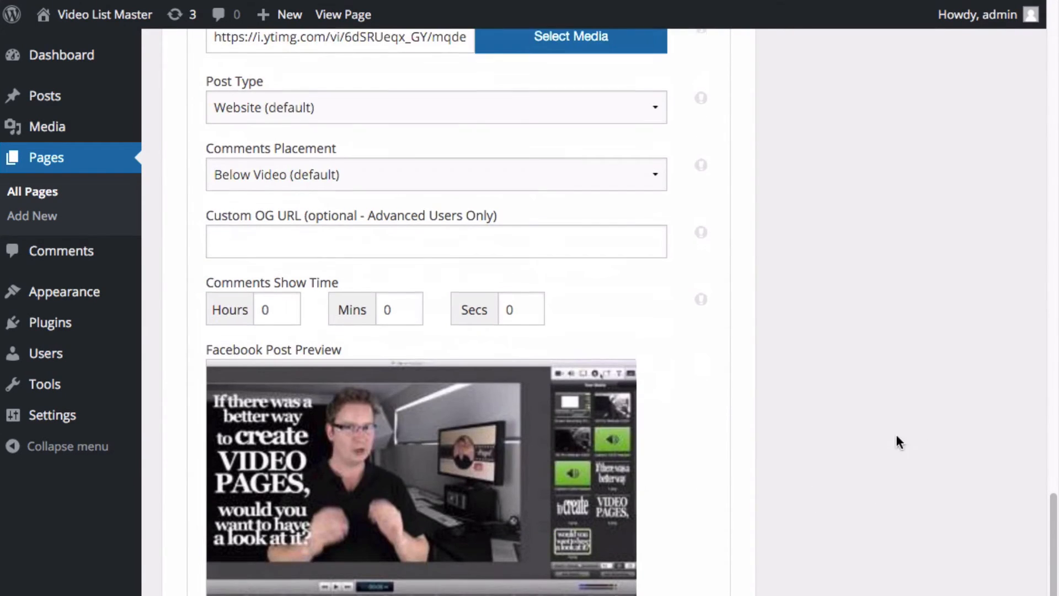
scroll(815, 420, down, 8)
scroll(816, 386, down, 3)
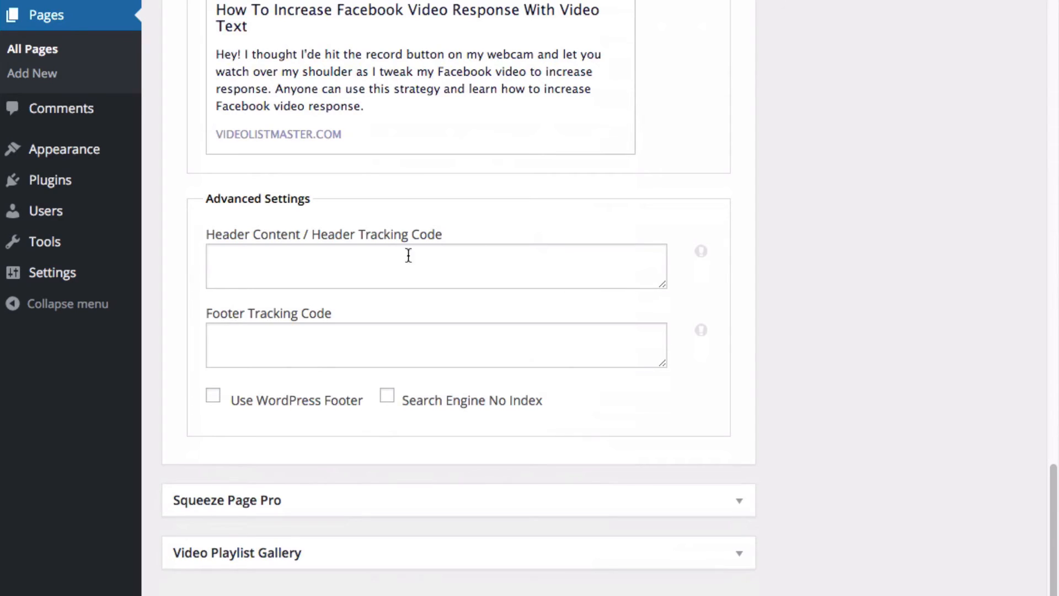
Enable Use WordPress Footer in the Advanced Settings section
click(350, 262)
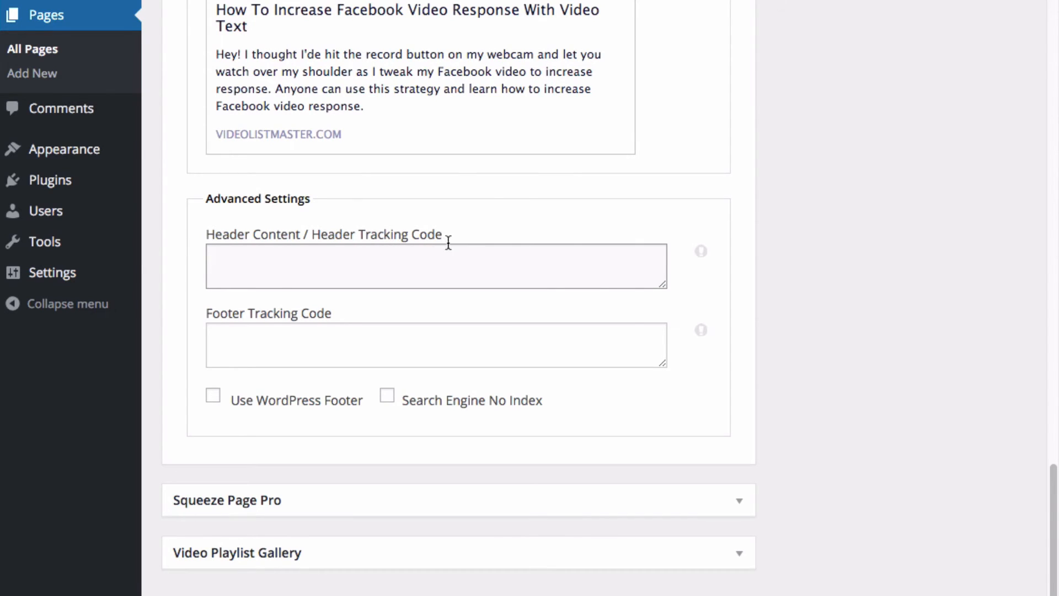
click(243, 335)
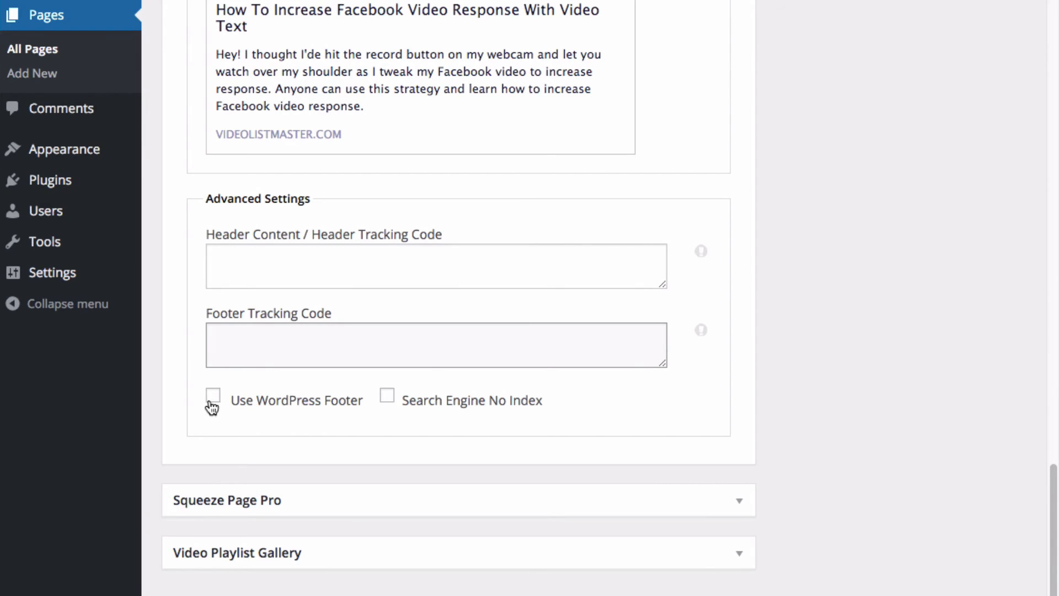
click(294, 407)
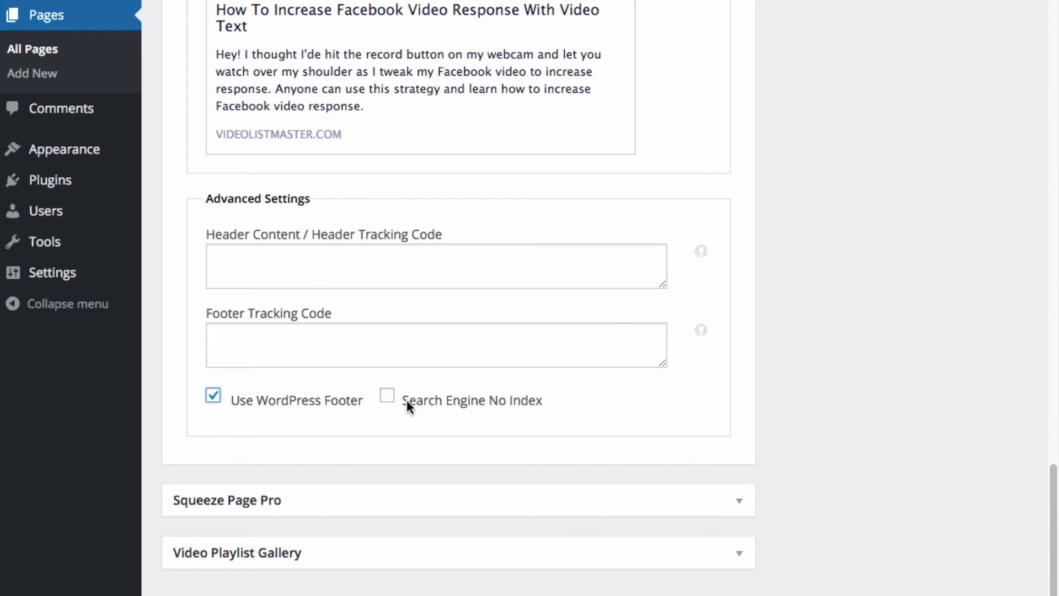
click(436, 408)
click(519, 408)
Update the page to save the advanced settings
scroll(353, 405, up, 1)
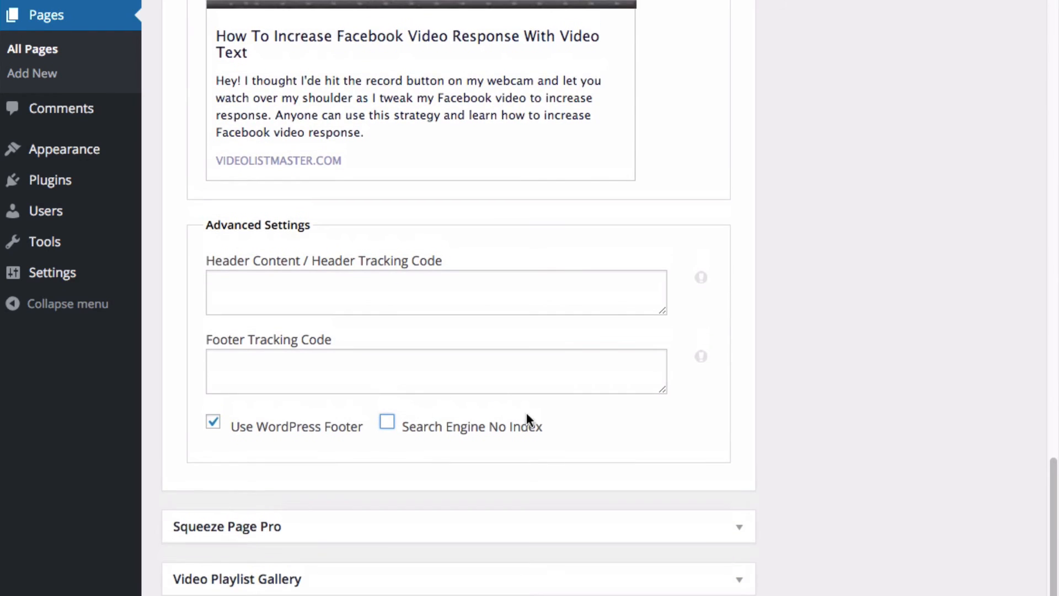
scroll(714, 424, up, 10)
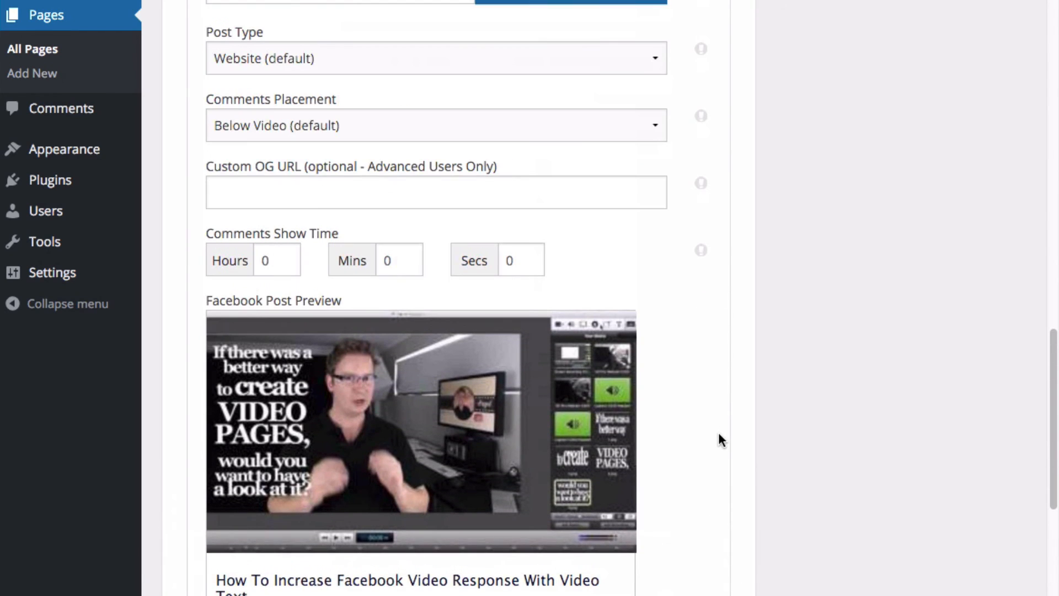
scroll(719, 435, up, 1)
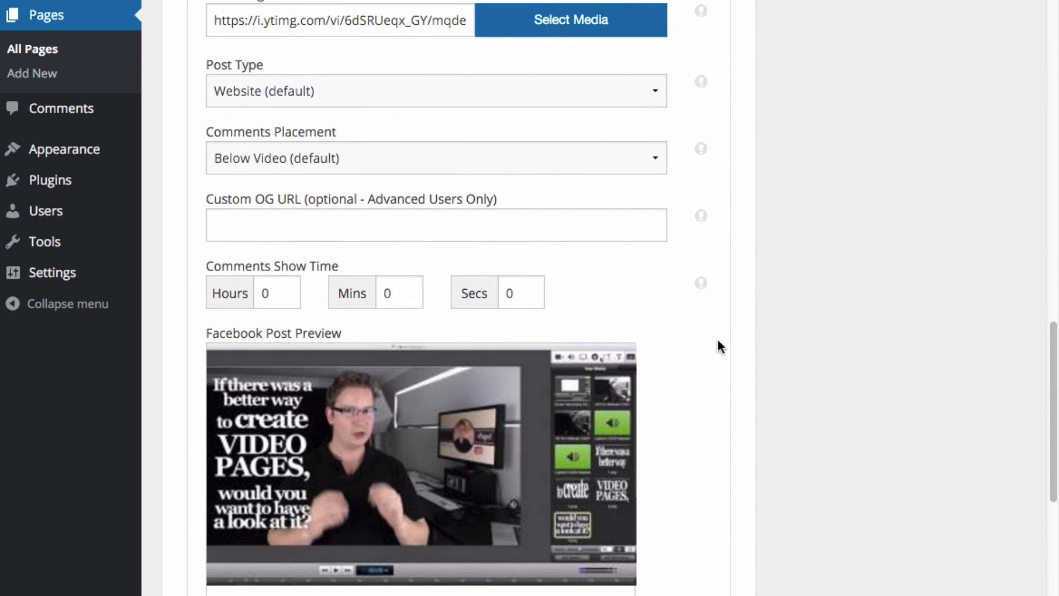
scroll(717, 334, down, 5)
scroll(735, 337, down, 6)
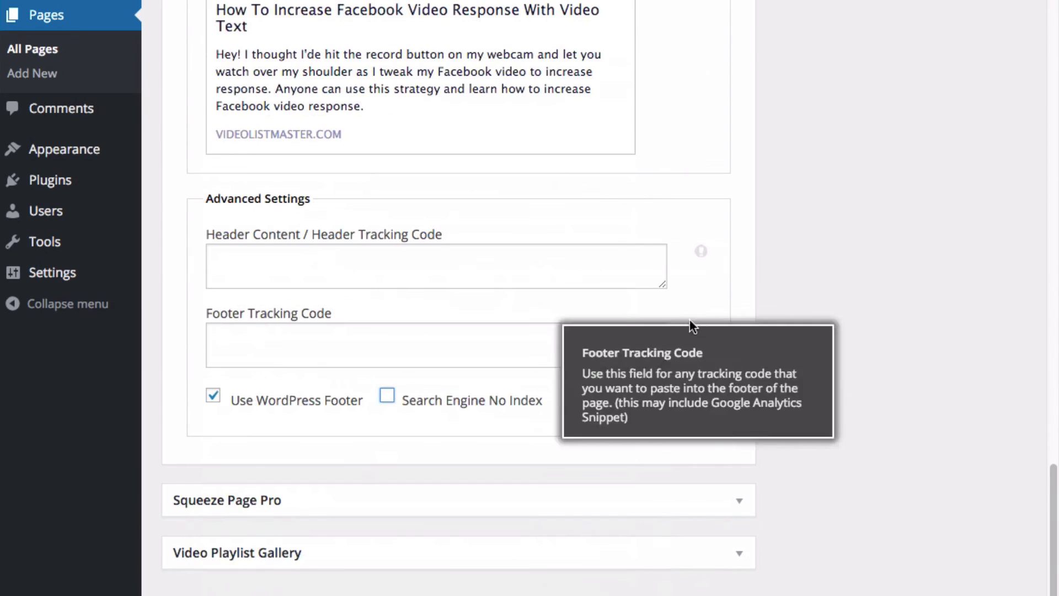
scroll(825, 309, up, 20)
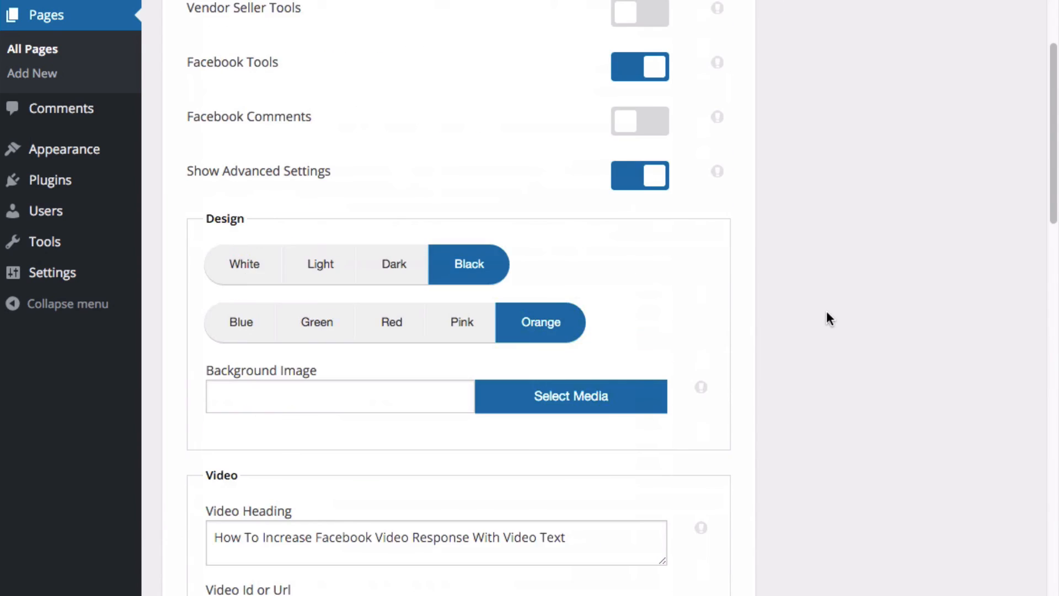
click(962, 207)
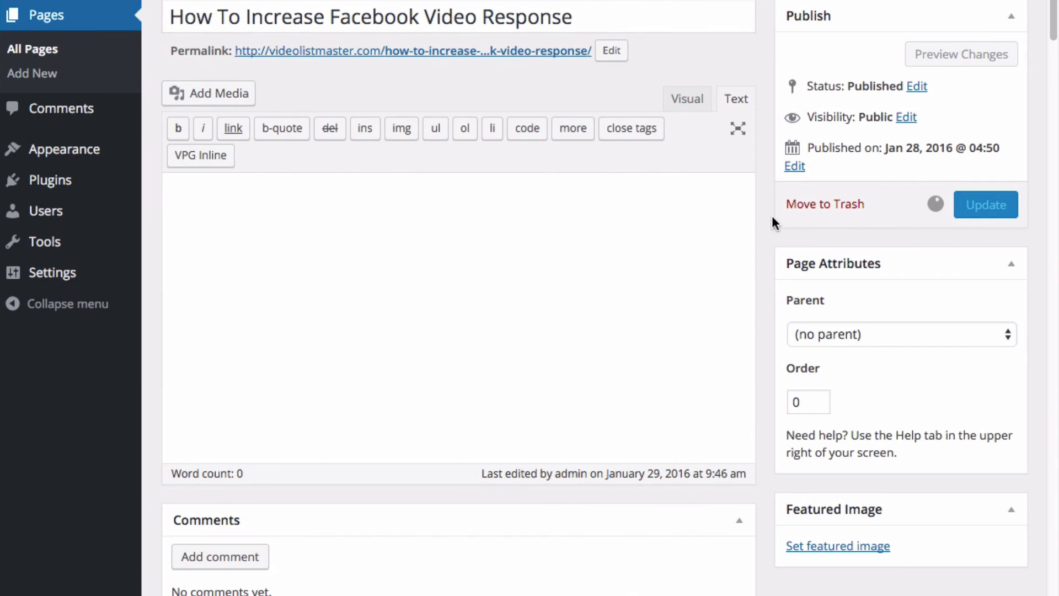